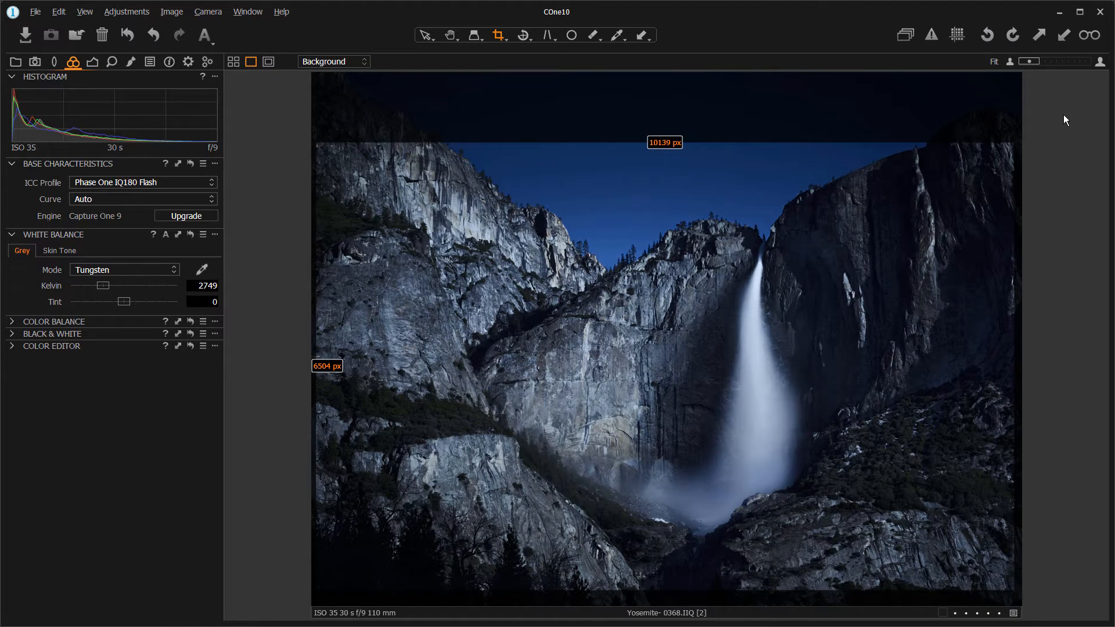
# - Create a new unadjusted variant of the waterfall photo and set its ICC profile to Outdoor Daylight
pyautogui.press('F7')
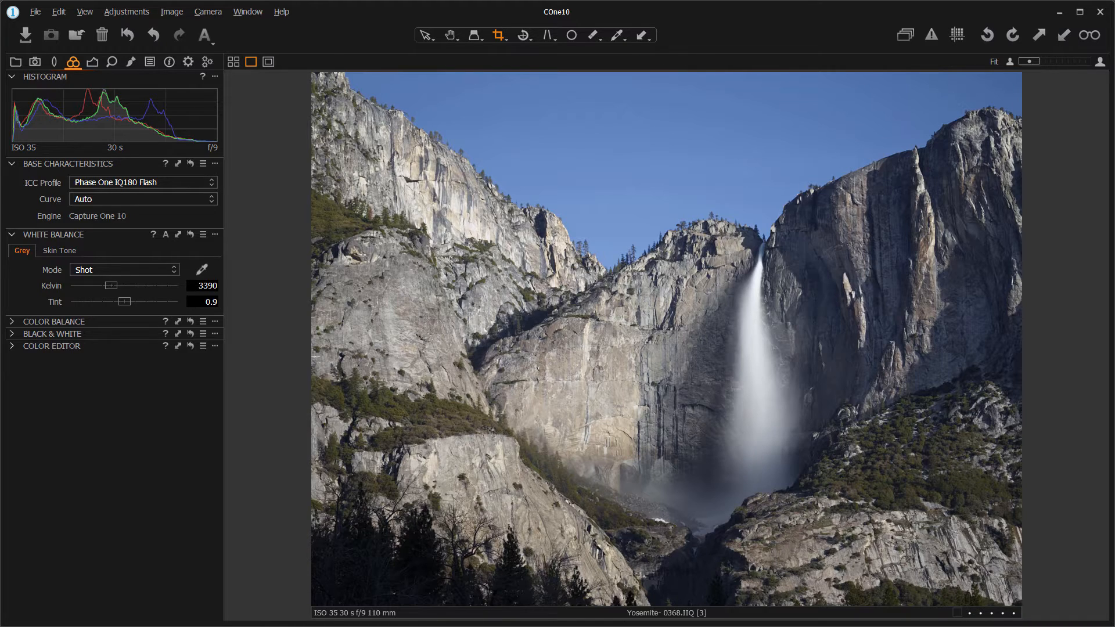
pyautogui.click(212, 182)
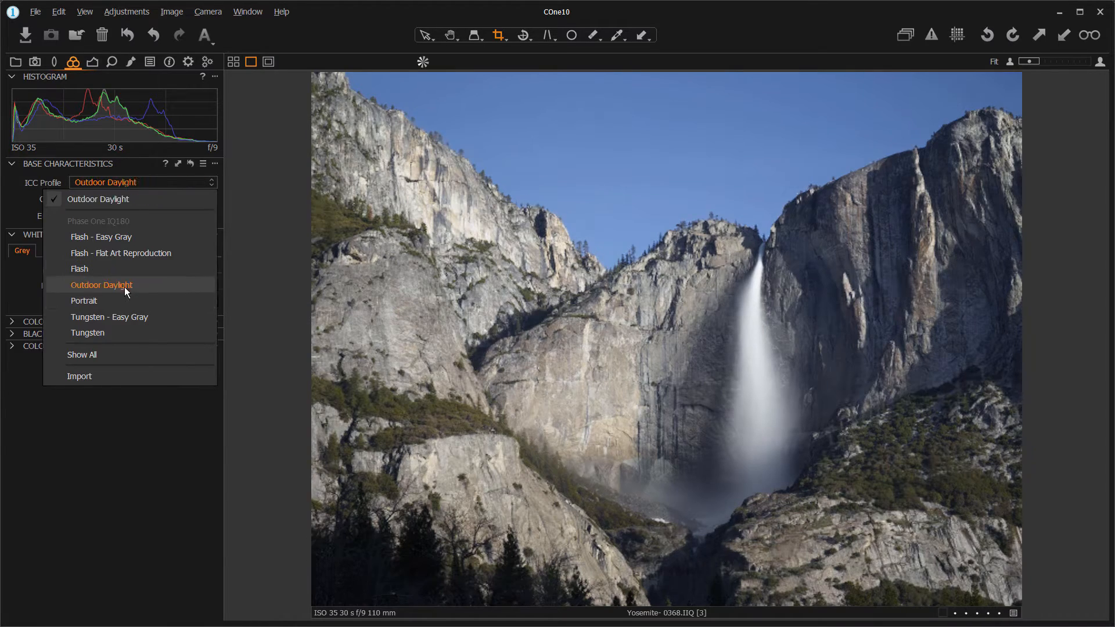
pyautogui.click(119, 286)
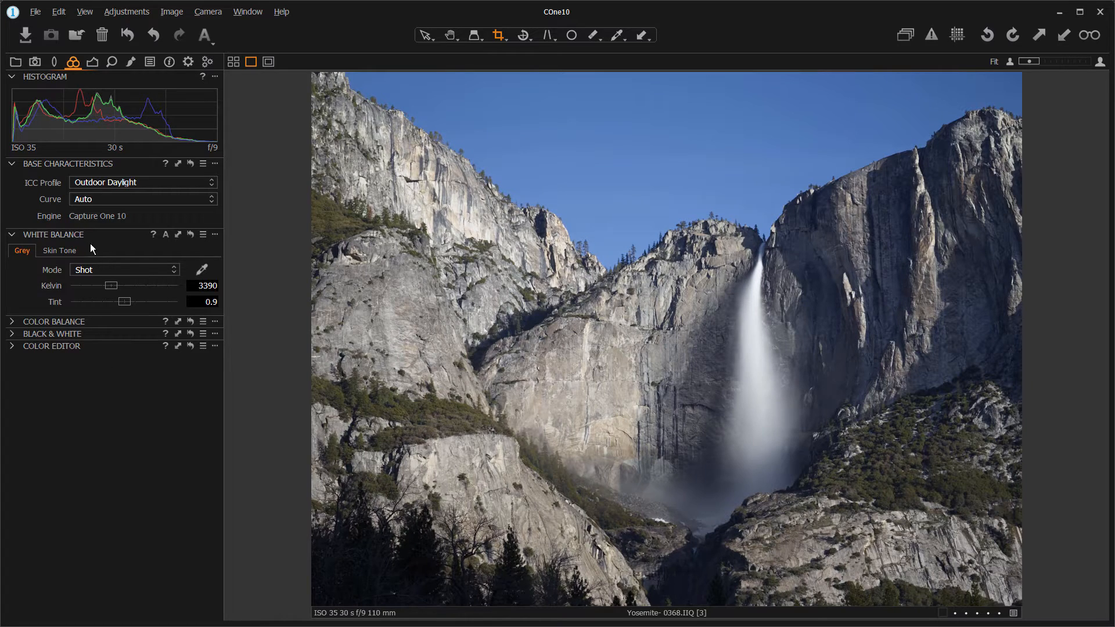
# - Set the white balance mode to Tungsten and cool it further by lowering Kelvin to 2143
pyautogui.click(166, 270)
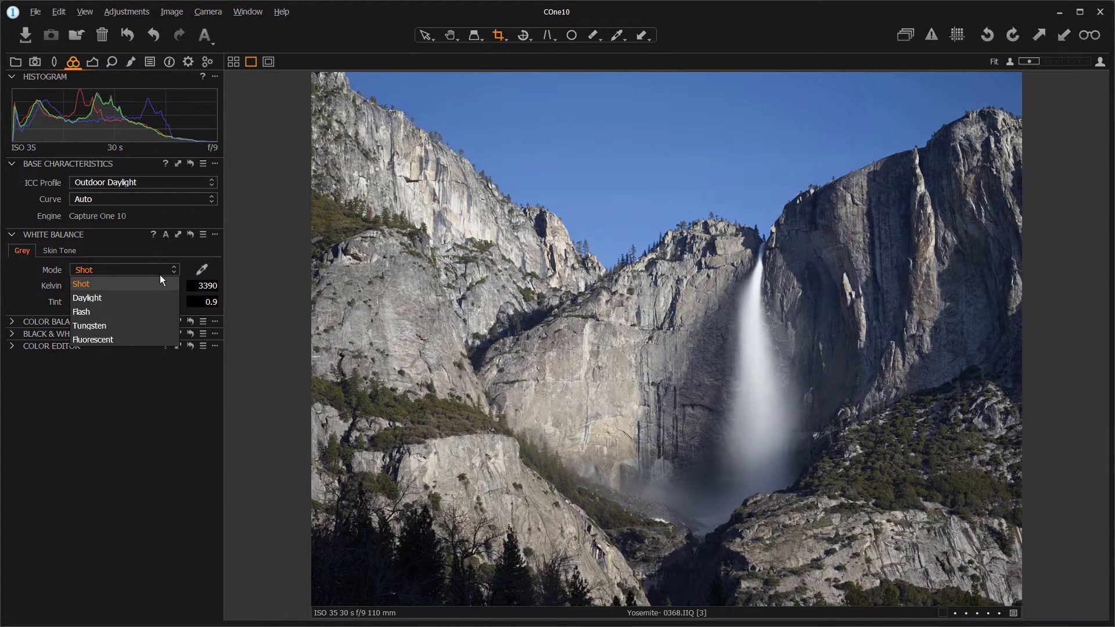
pyautogui.click(149, 326)
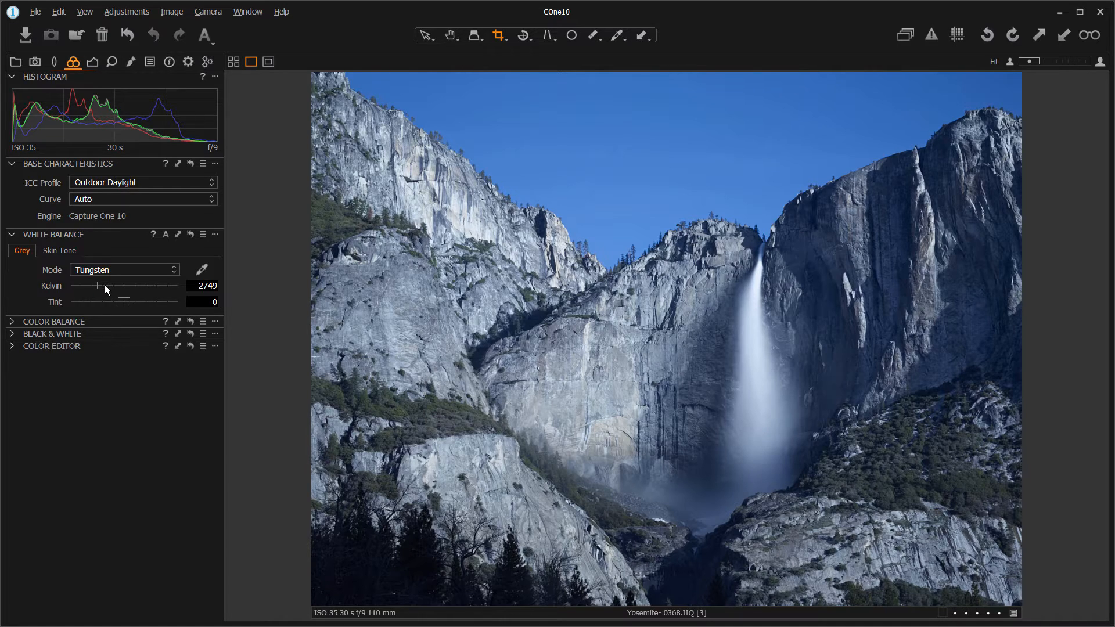
pyautogui.moveTo(104, 285); pyautogui.dragTo(98, 286)
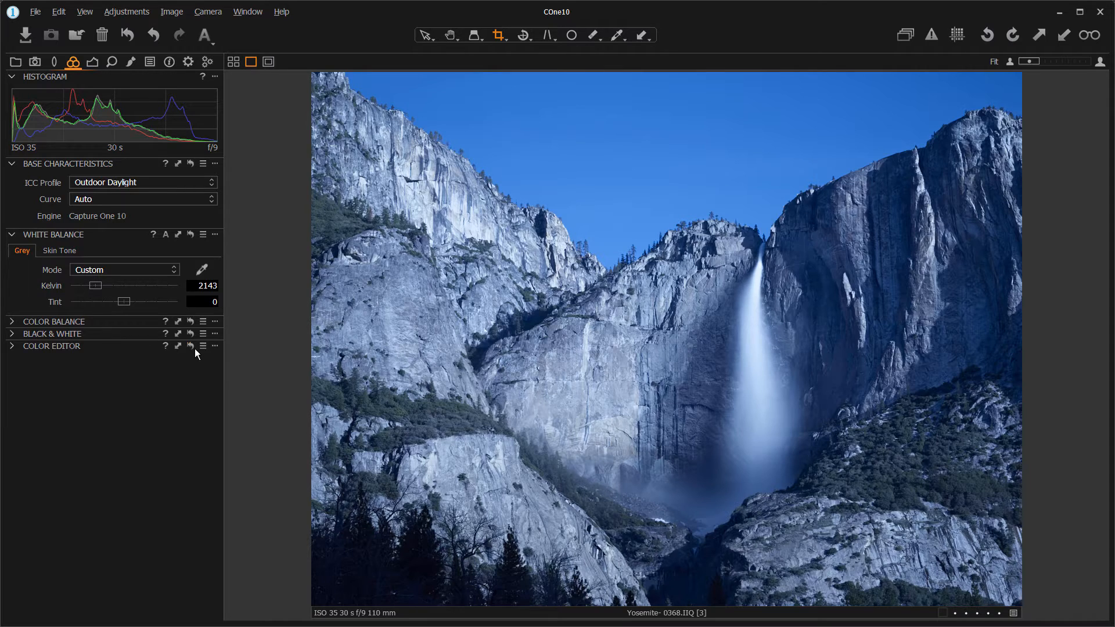
# - Set exposure to -0.65 and contrast to 17, and crop the photo to about 10225 × 6360 px, trimming mainly the sky and foreground
pyautogui.click(93, 62)
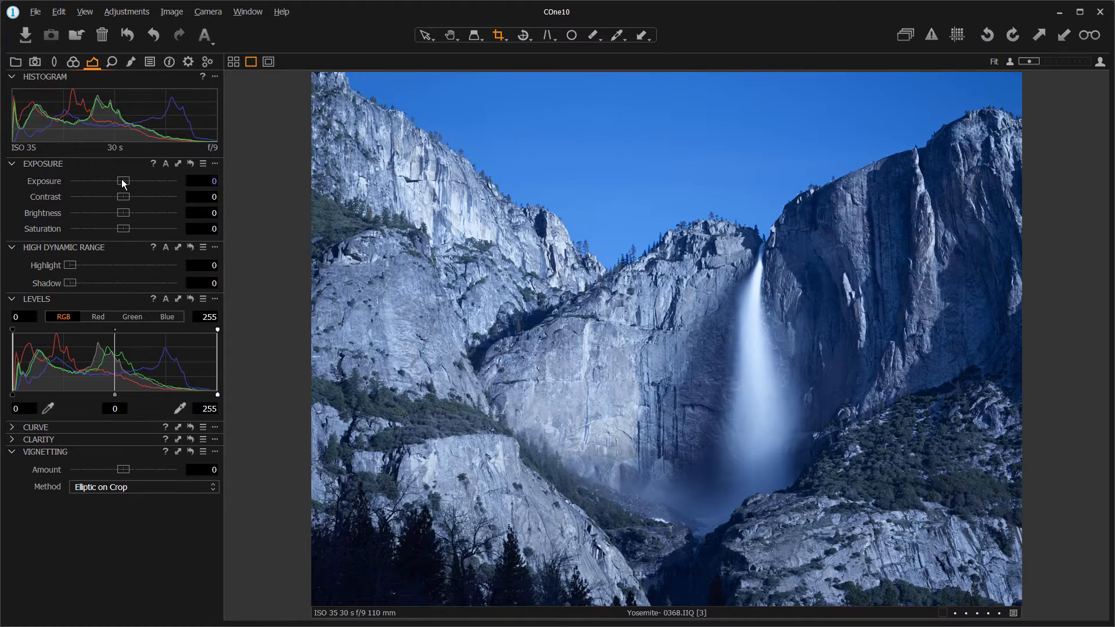
pyautogui.moveTo(123, 183)
pyautogui.mouseDown()
pyautogui.moveTo(110, 183)
pyautogui.moveTo(138, 193)
pyautogui.moveTo(109, 183)
pyautogui.moveTo(142, 200)
pyautogui.moveTo(118, 182)
pyautogui.mouseUp()
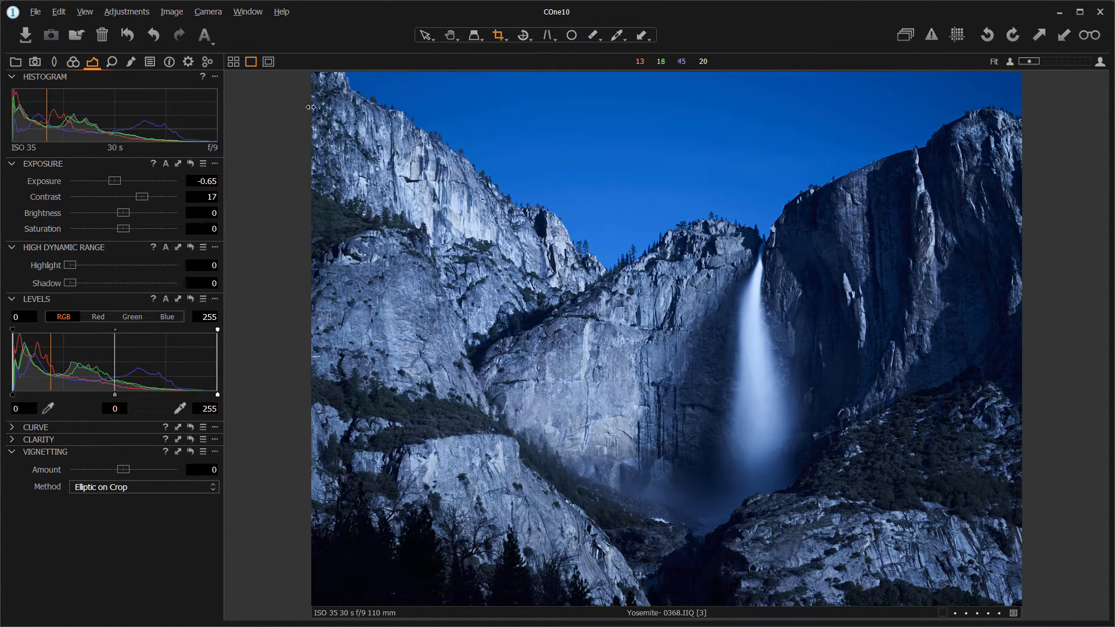
pyautogui.moveTo(313, 110); pyautogui.dragTo(318, 145)
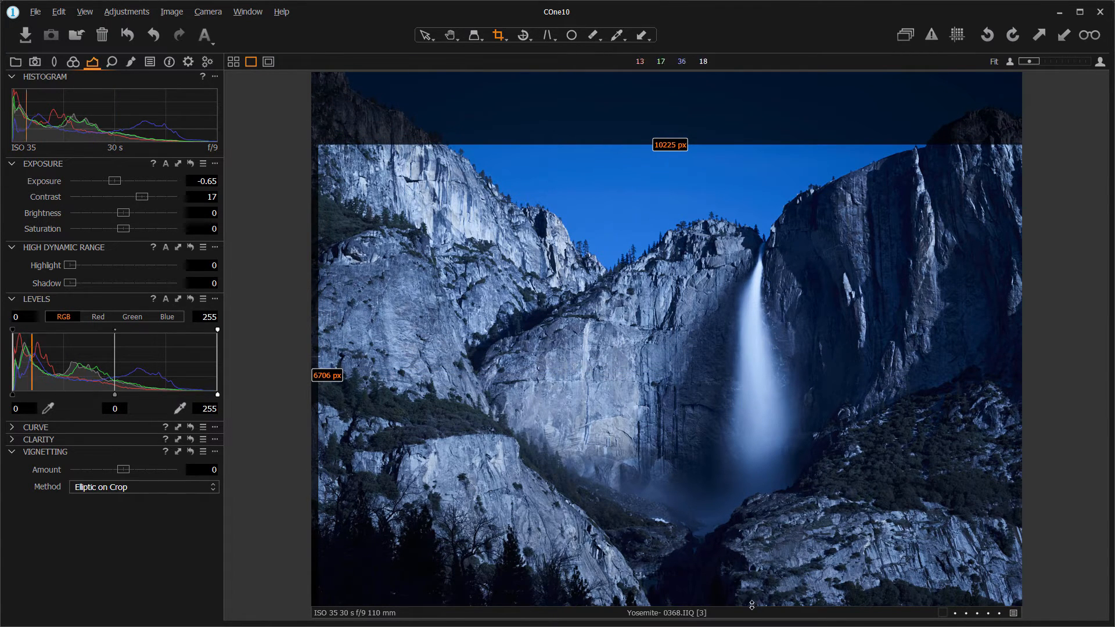
pyautogui.moveTo(751, 605); pyautogui.dragTo(750, 582)
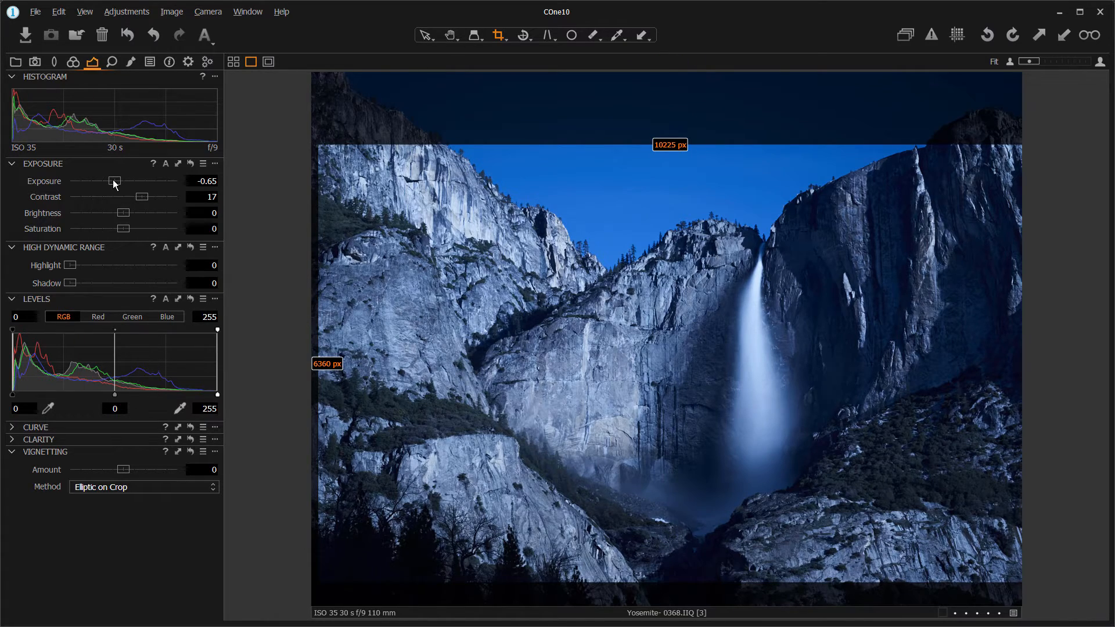
# - Darken the cropped photo to an exposure of -0.99 and set its contrast to 19
pyautogui.moveTo(114, 184); pyautogui.dragTo(110, 184)
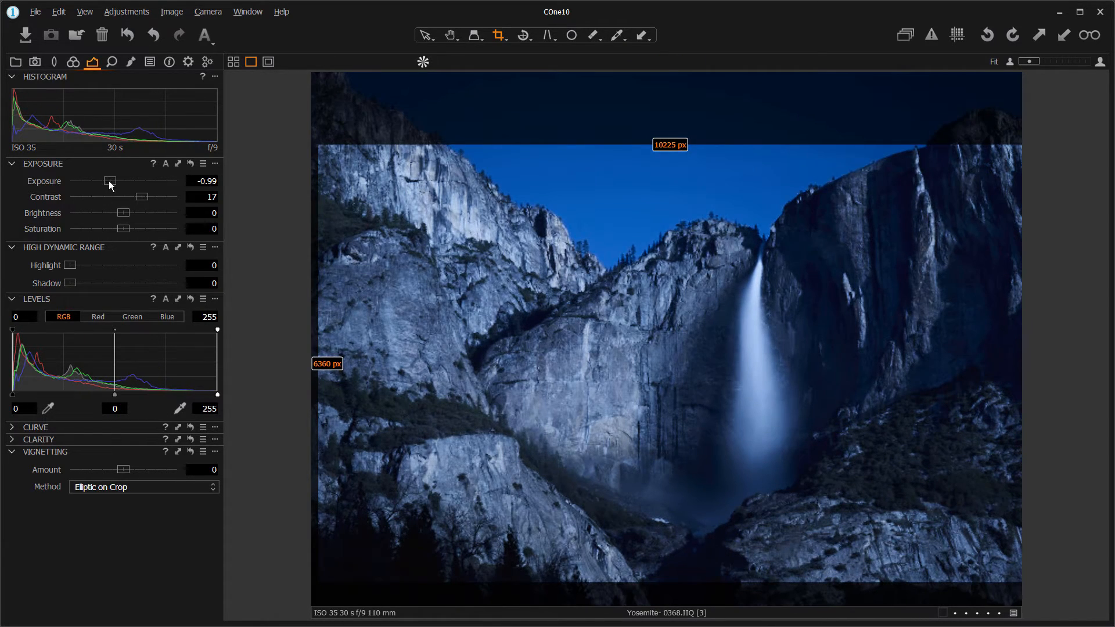
pyautogui.moveTo(142, 197); pyautogui.dragTo(145, 200)
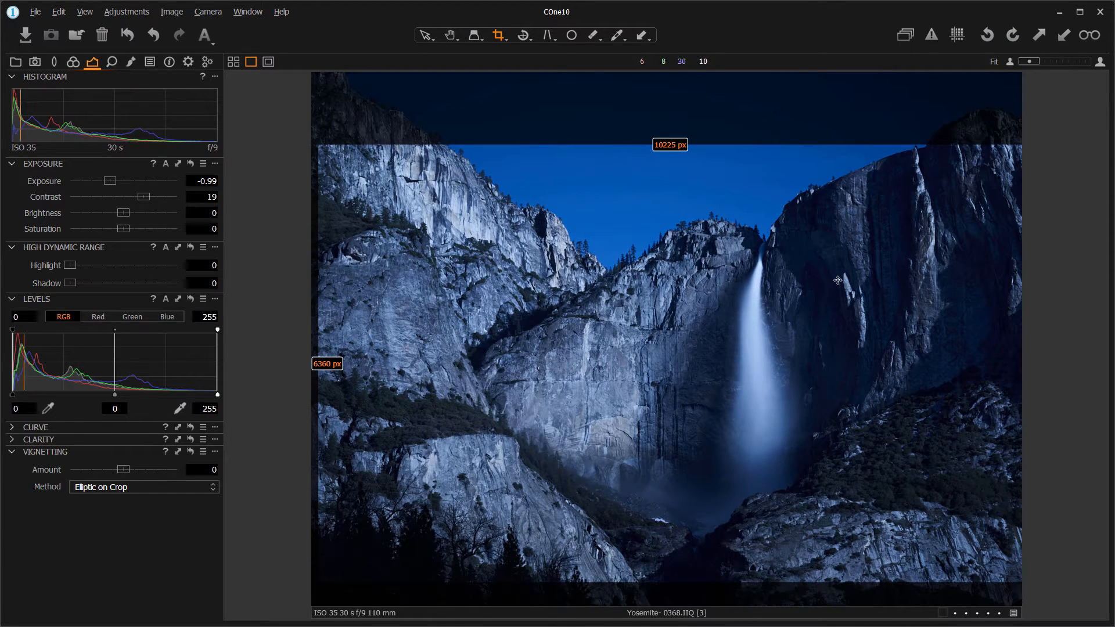
# - Add a local adjustment layer named Tree
pyautogui.click(131, 63)
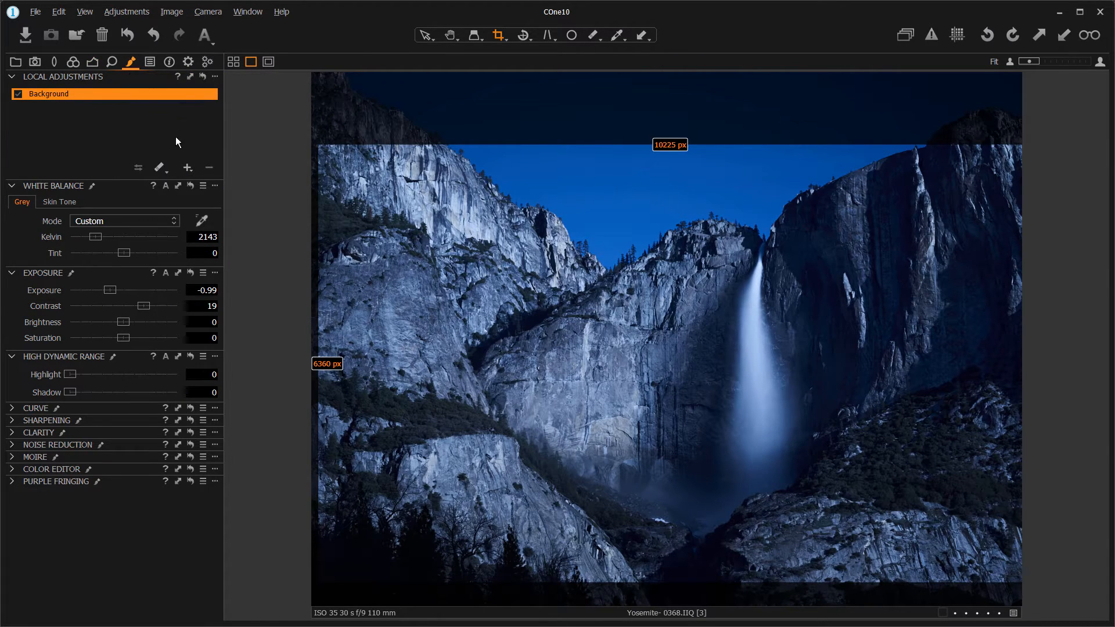
pyautogui.click(186, 168)
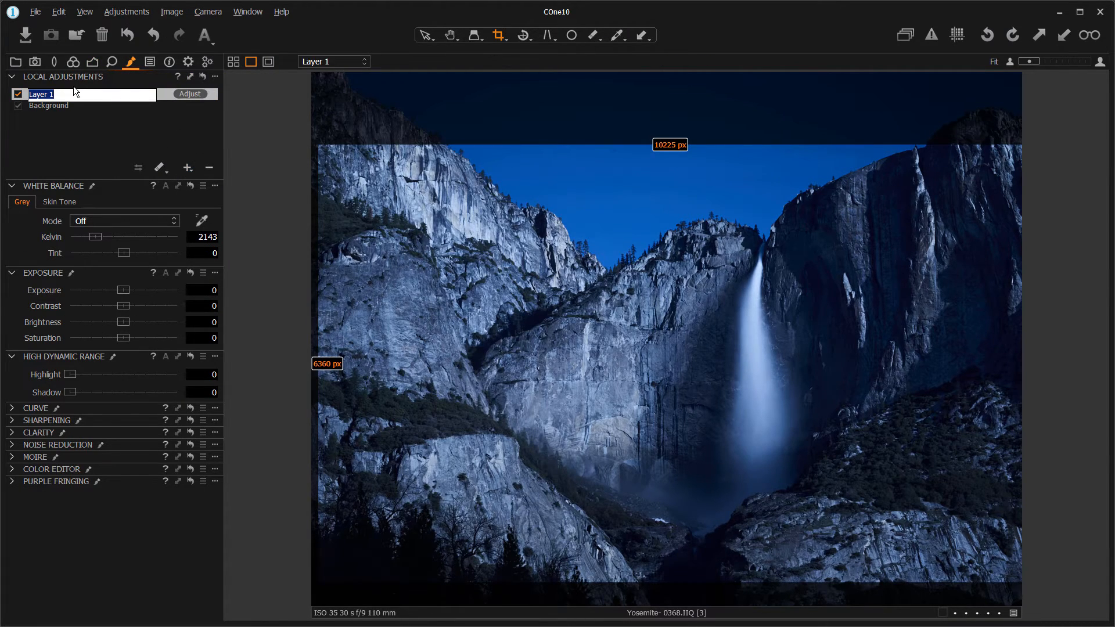
pyautogui.write('Tree')
pyautogui.press('Return')
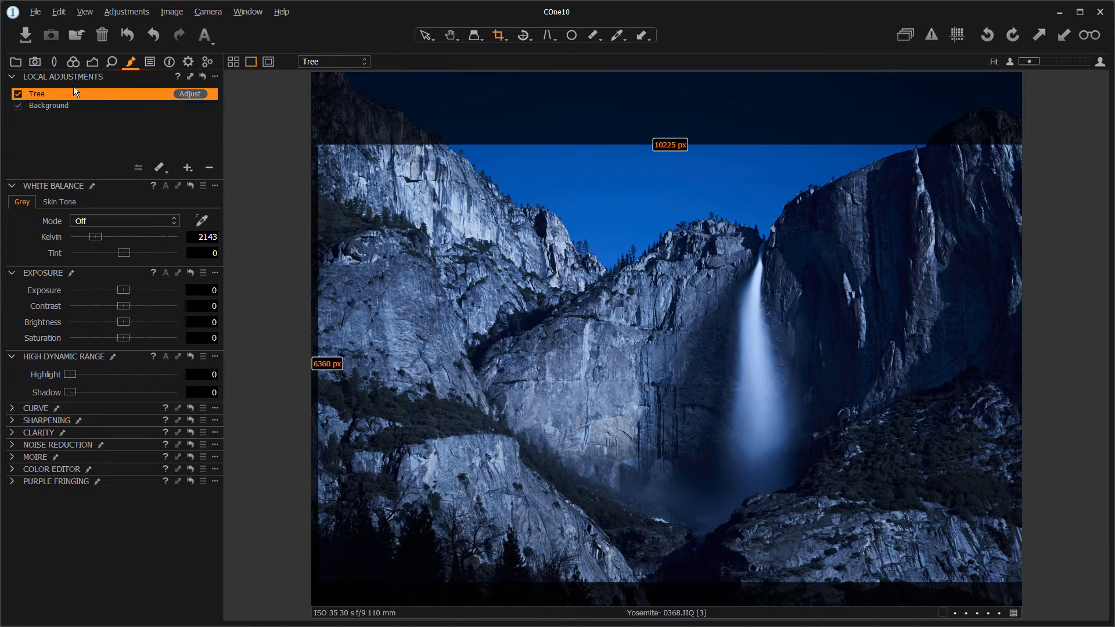
# - Paint the Tree layer's mask over the dark cliff beside the waterfall and the shadowed trees along the photo's lower edge
pyautogui.click(156, 168)
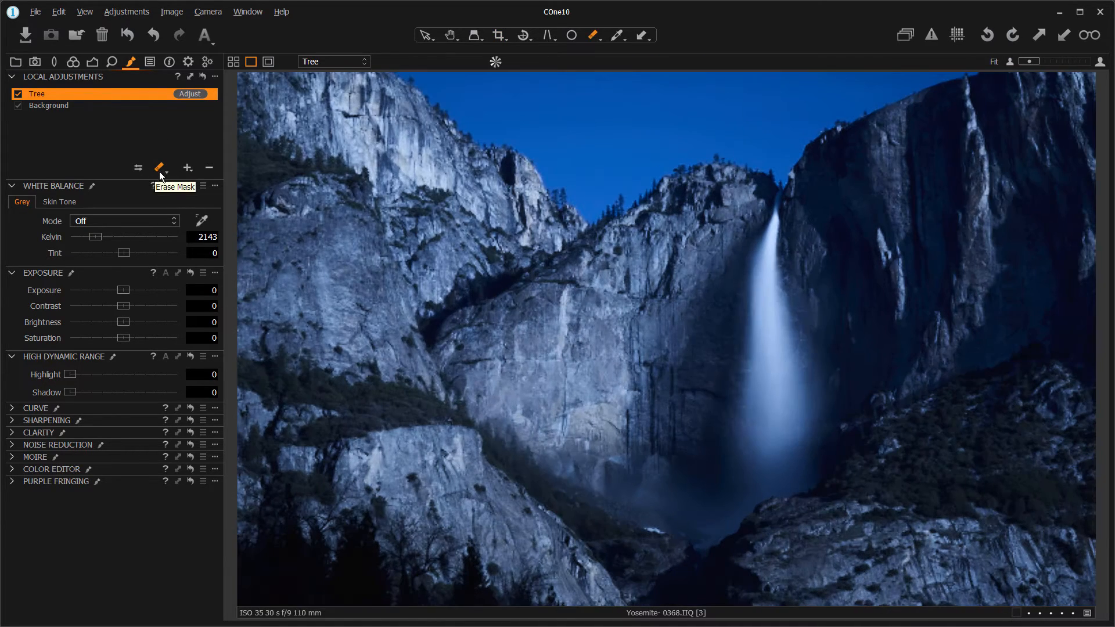
pyautogui.click(160, 169)
pyautogui.click(180, 183)
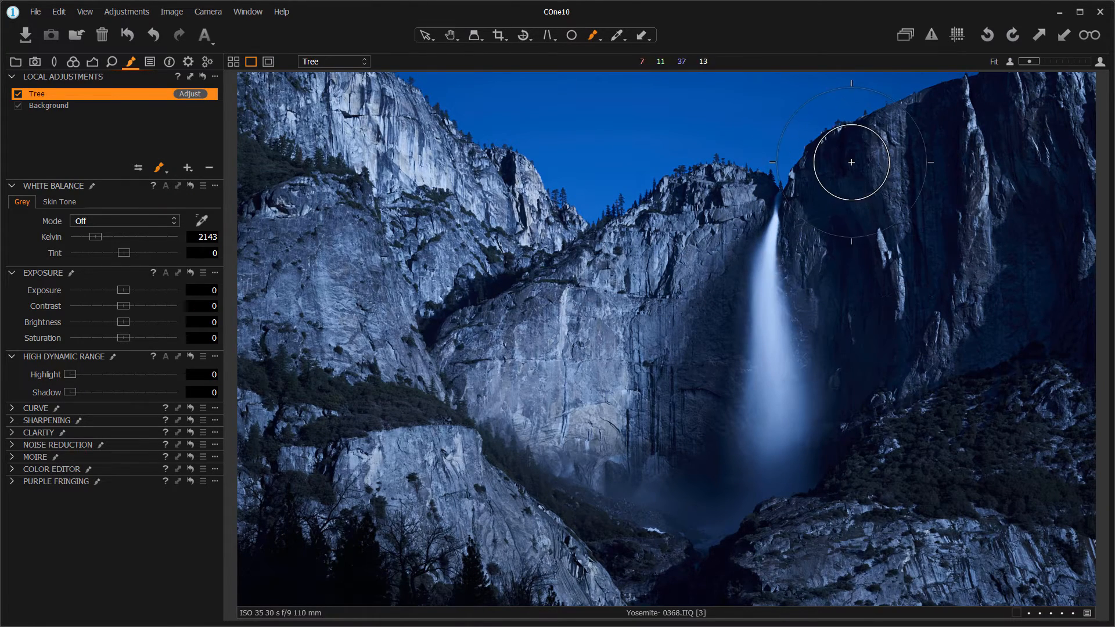
pyautogui.click(841, 179)
pyautogui.moveTo(842, 182)
pyautogui.mouseDown()
pyautogui.moveTo(859, 293)
pyautogui.moveTo(856, 401)
pyautogui.mouseUp()
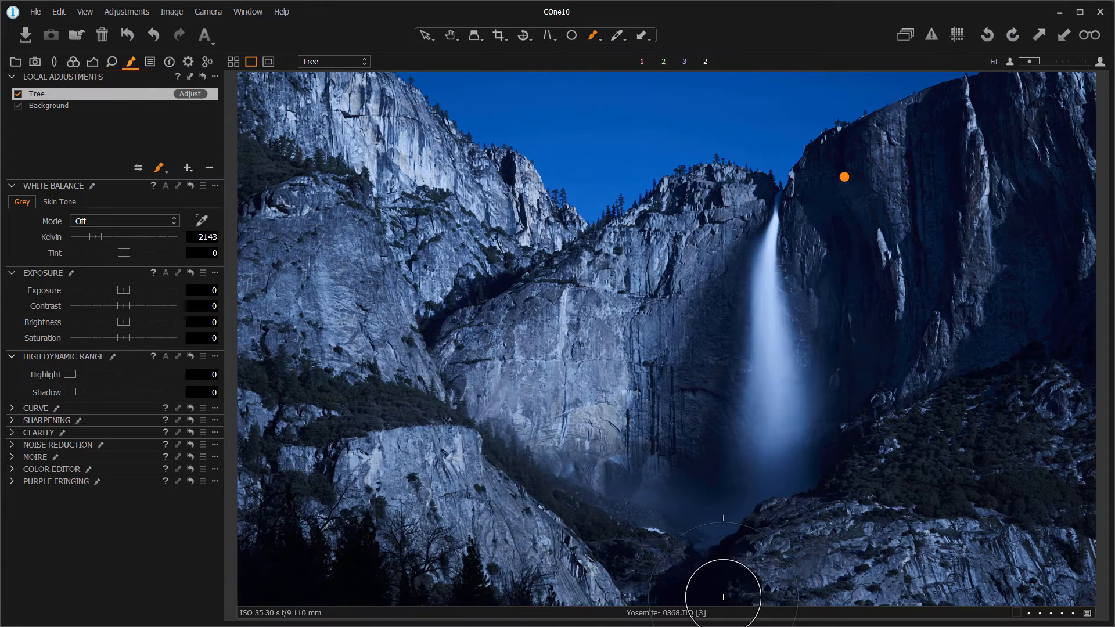
pyautogui.moveTo(713, 596)
pyautogui.mouseDown()
pyautogui.moveTo(683, 604)
pyautogui.moveTo(708, 595)
pyautogui.mouseUp()
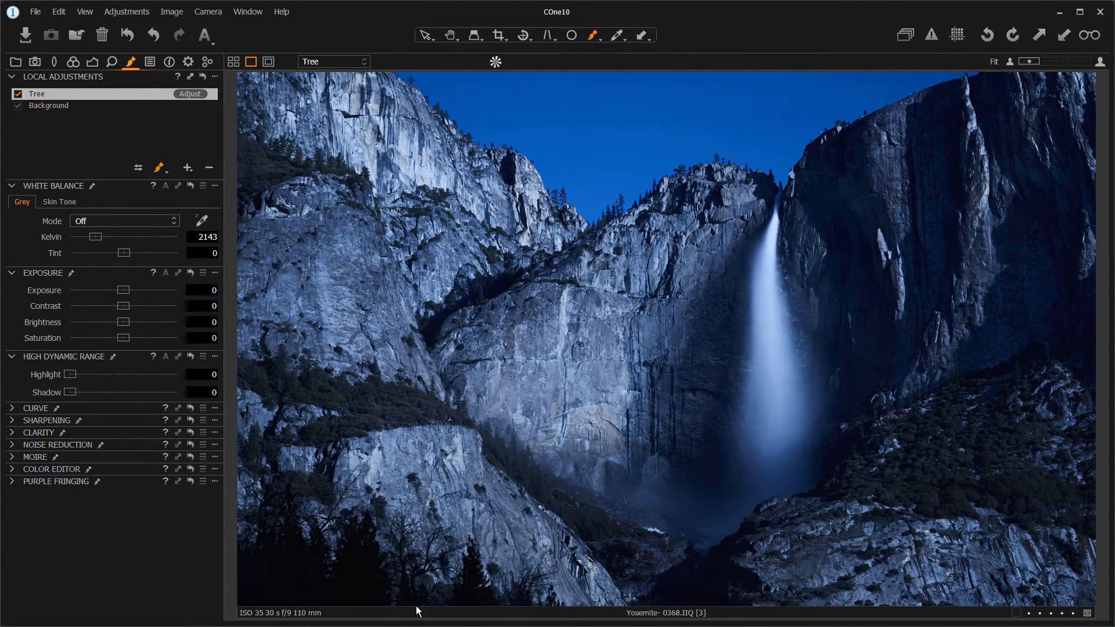
pyautogui.click(264, 590)
pyautogui.moveTo(264, 590)
pyautogui.mouseDown()
pyautogui.moveTo(281, 572)
pyautogui.moveTo(348, 604)
pyautogui.moveTo(368, 598)
pyautogui.moveTo(454, 624)
pyautogui.moveTo(517, 613)
pyautogui.mouseUp()
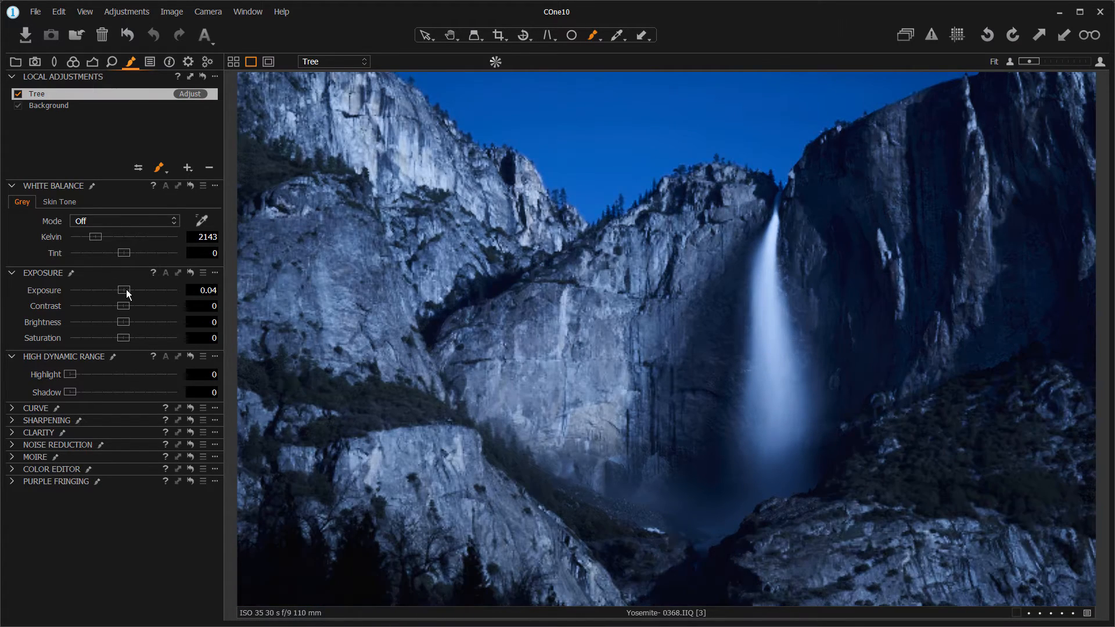
# - Set the Tree layer's exposure to 0.74, contrast to 6 and saturation to -14
pyautogui.moveTo(127, 290); pyautogui.dragTo(134, 288)
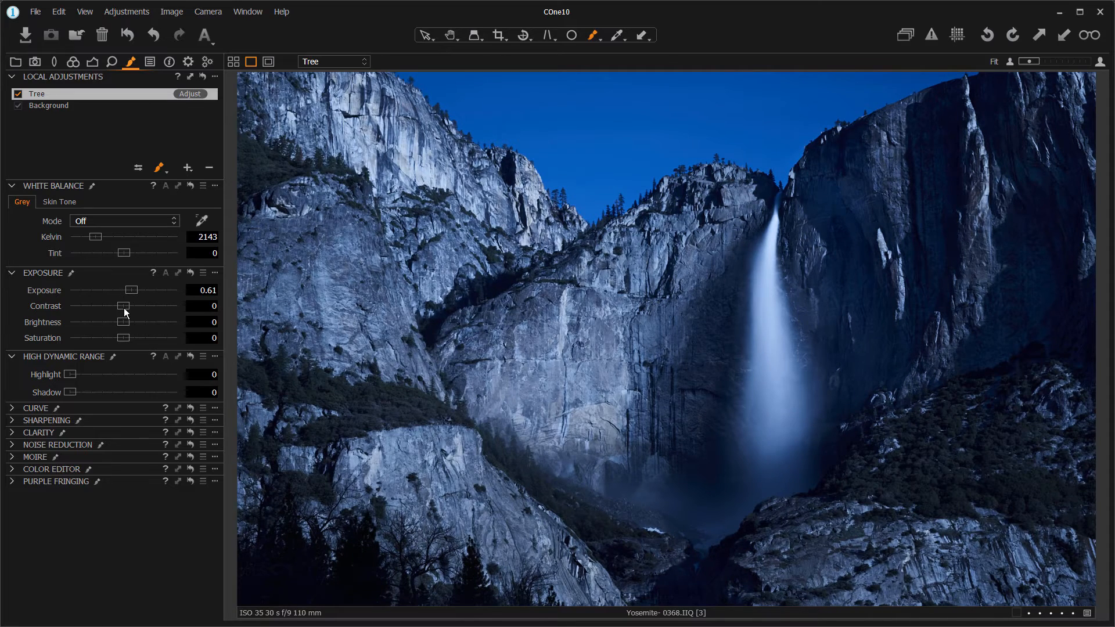
pyautogui.moveTo(126, 308); pyautogui.dragTo(114, 338)
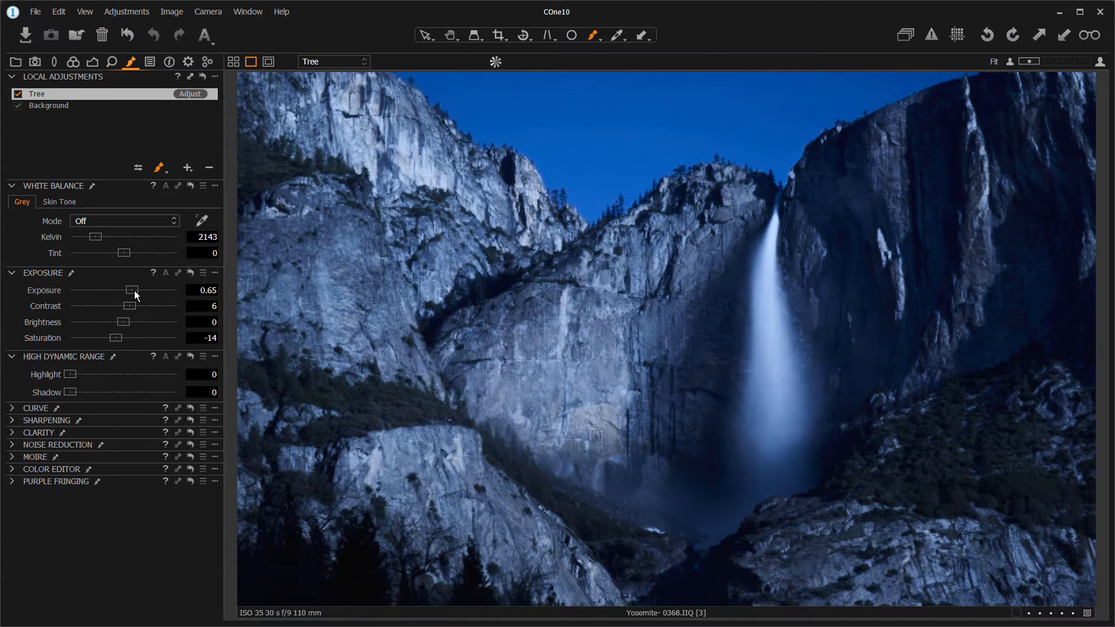
pyautogui.click(135, 291)
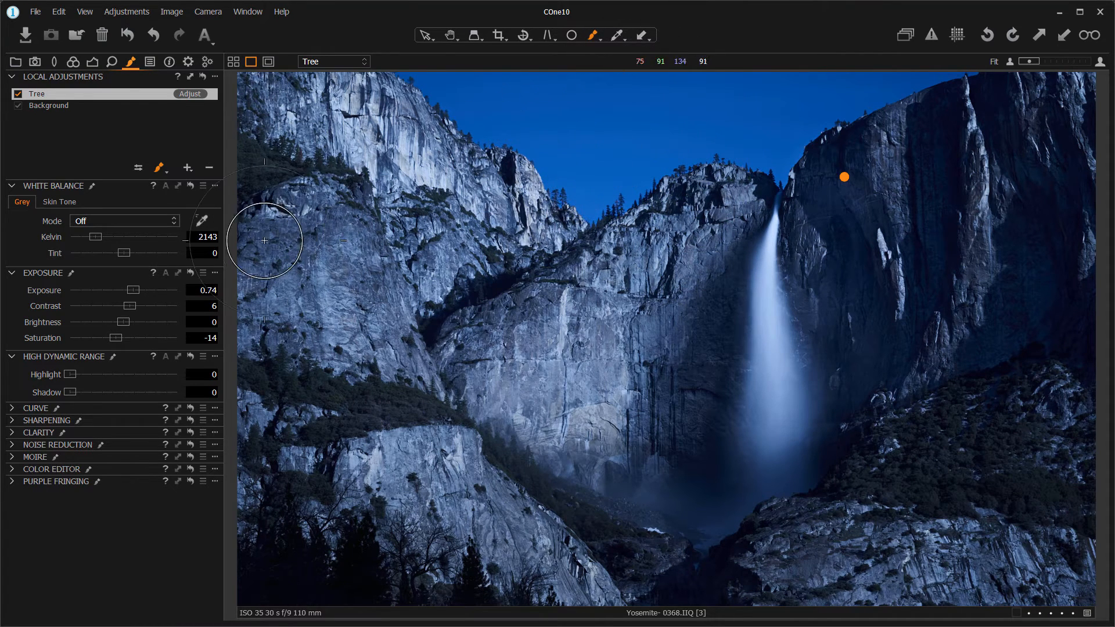
# - Add a local adjustment layer named Sky and draw a gradient mask from the photo's upper edge down to the ridge line
pyautogui.click(188, 167)
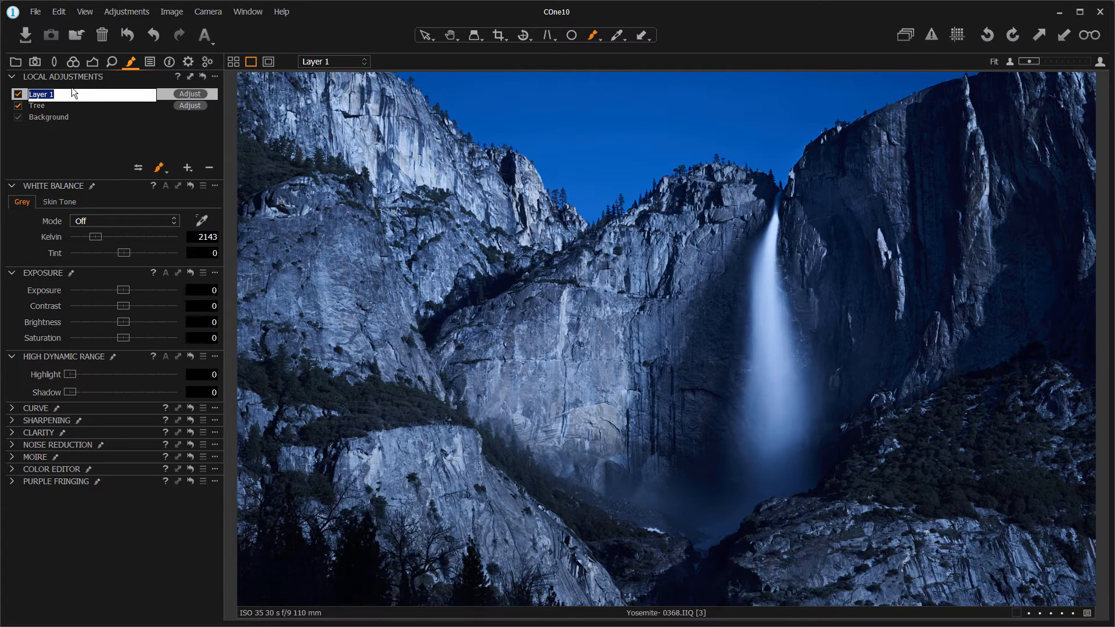
pyautogui.write('Sky')
pyautogui.press('Return')
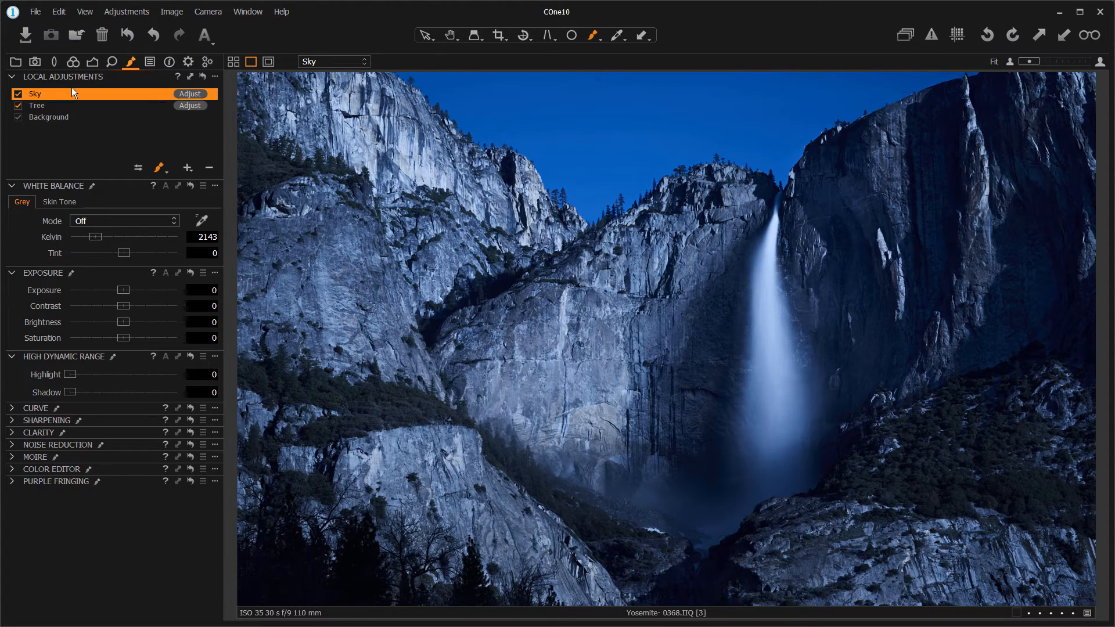
pyautogui.click(159, 170)
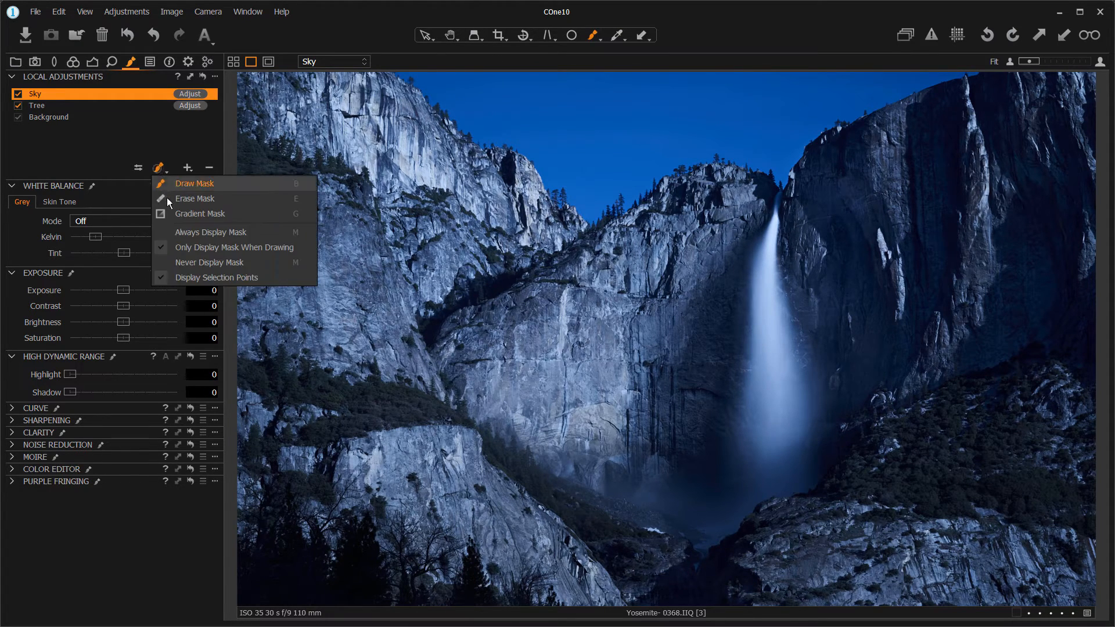
pyautogui.click(177, 214)
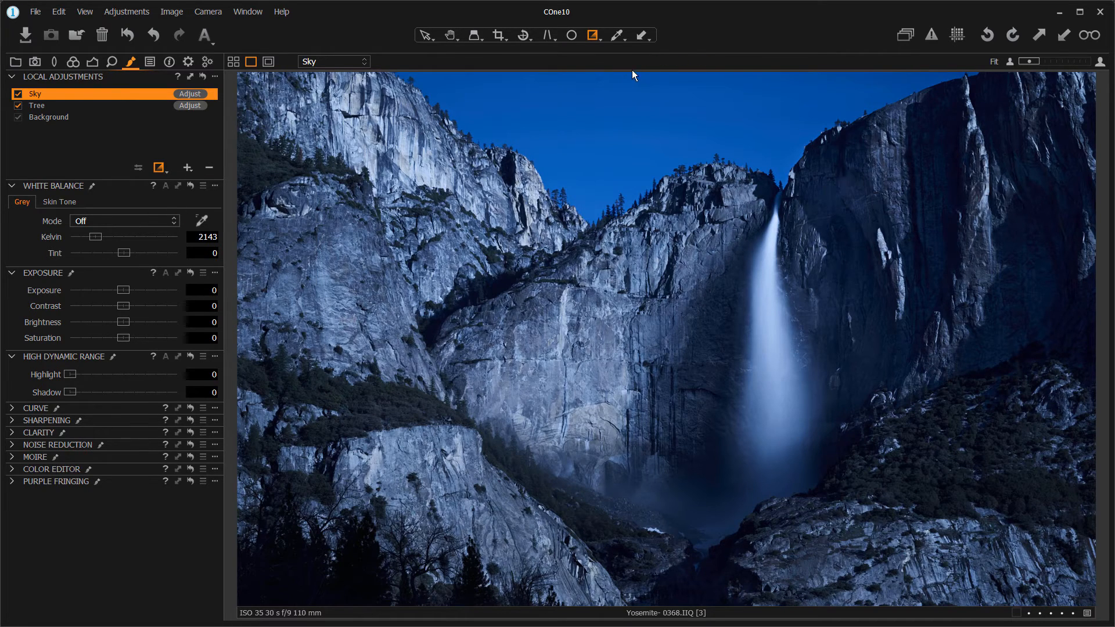
pyautogui.moveTo(646, 77); pyautogui.dragTo(647, 203)
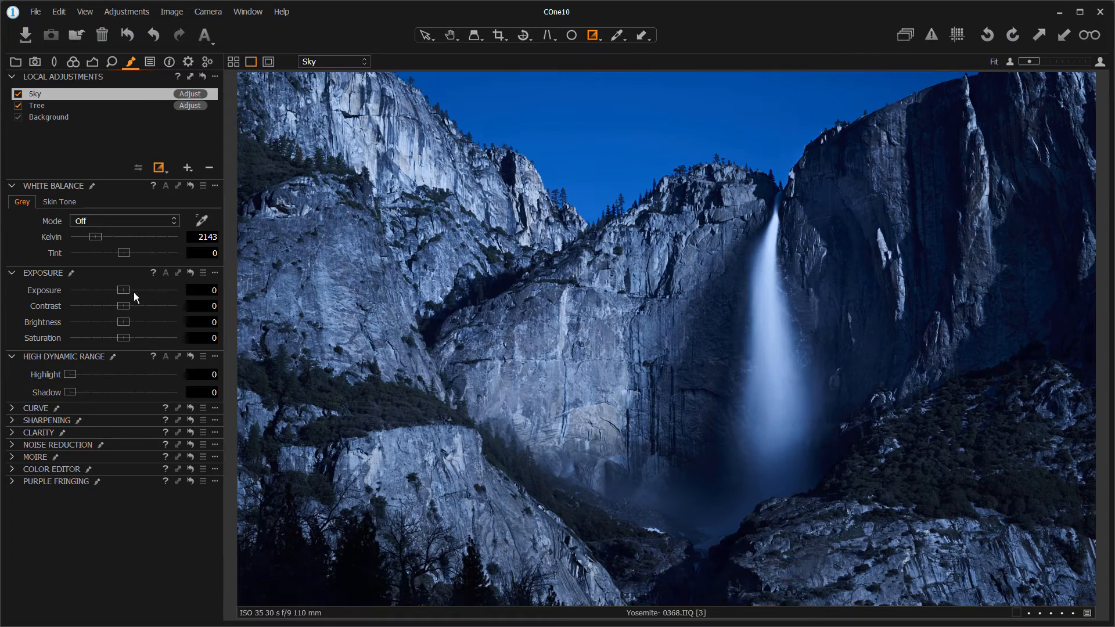
# - Lower the Sky layer's exposure to about -0.5 and its contrast to -23
pyautogui.moveTo(124, 290); pyautogui.dragTo(93, 308)
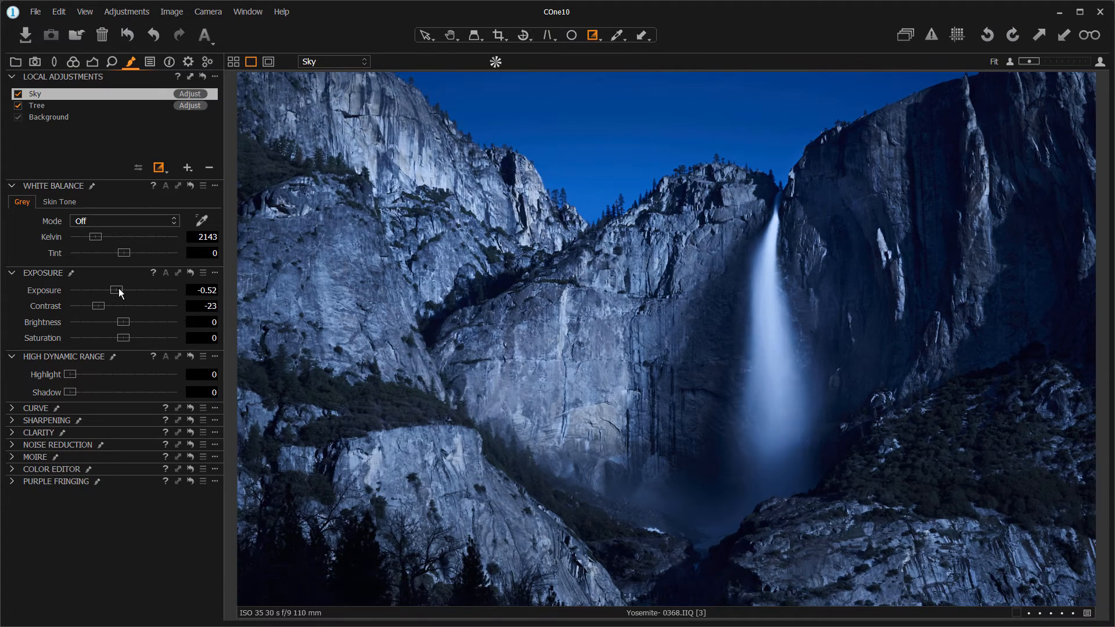
pyautogui.moveTo(118, 288); pyautogui.dragTo(116, 288)
# - Add a local adjustment layer named WF
pyautogui.click(176, 142)
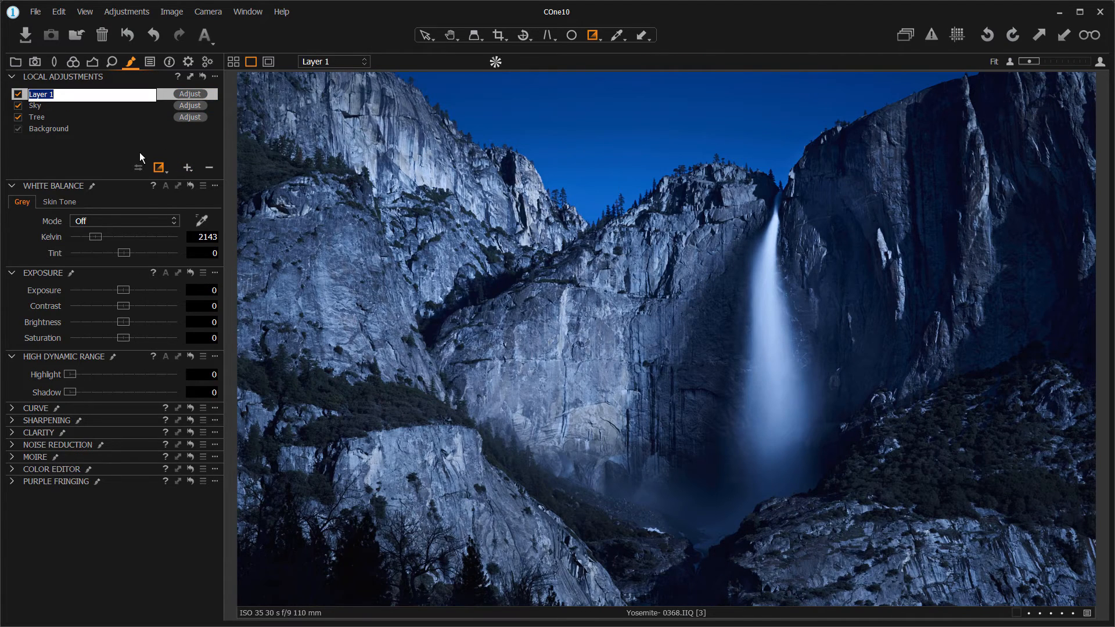
pyautogui.write('WF')
pyautogui.press('Return')
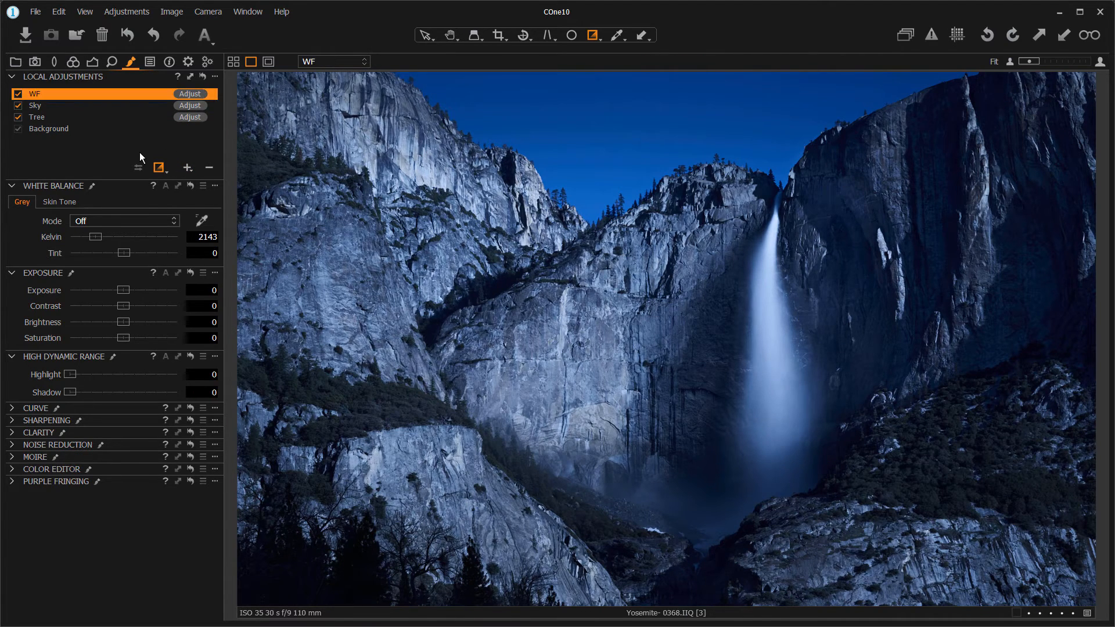
# - Paint the WF layer's mask over the waterfall and its mist, and erase the overspill on the surrounding rock
pyautogui.click(158, 169)
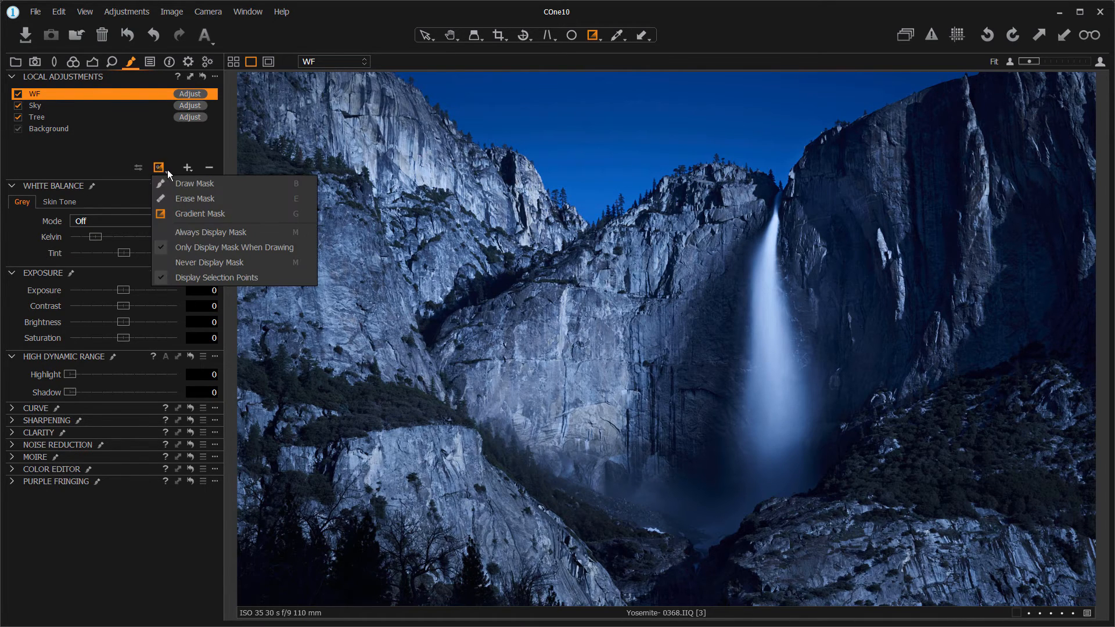
pyautogui.click(180, 182)
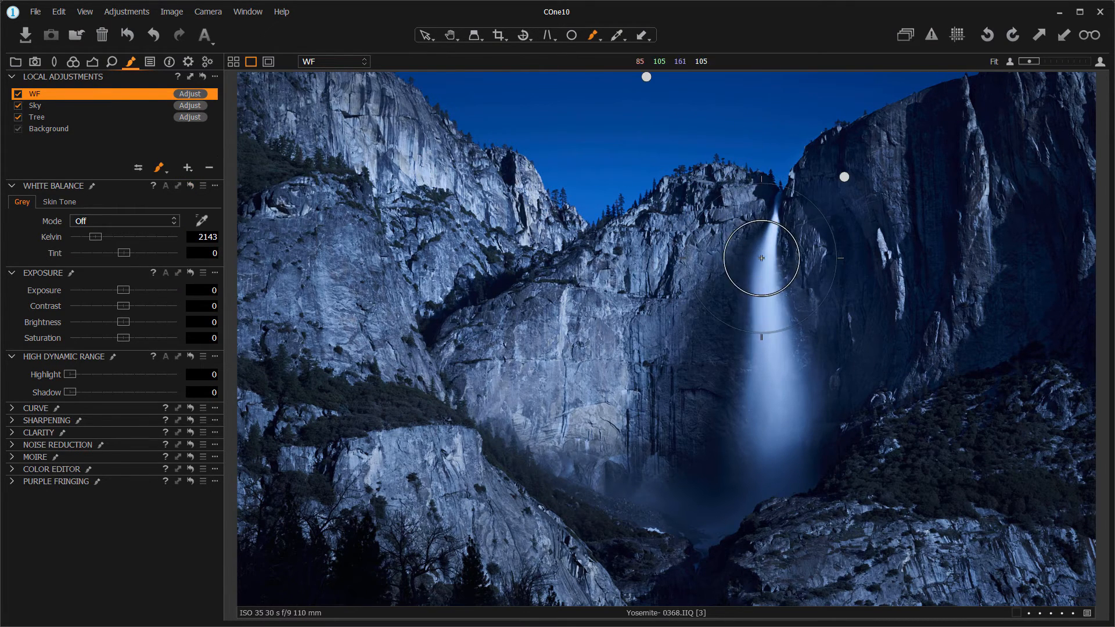
pyautogui.moveTo(772, 266)
pyautogui.mouseDown()
pyautogui.moveTo(773, 248)
pyautogui.moveTo(782, 378)
pyautogui.moveTo(771, 458)
pyautogui.moveTo(717, 488)
pyautogui.moveTo(658, 473)
pyautogui.moveTo(743, 428)
pyautogui.moveTo(654, 470)
pyautogui.mouseUp()
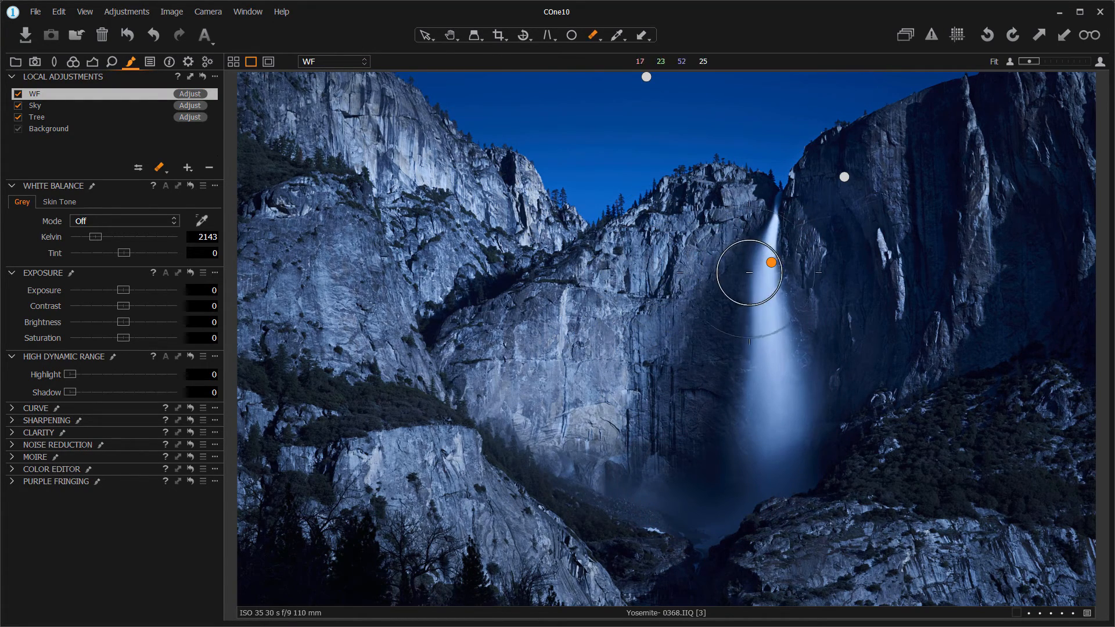
pyautogui.press('e')
pyautogui.moveTo(821, 223); pyautogui.dragTo(822, 407)
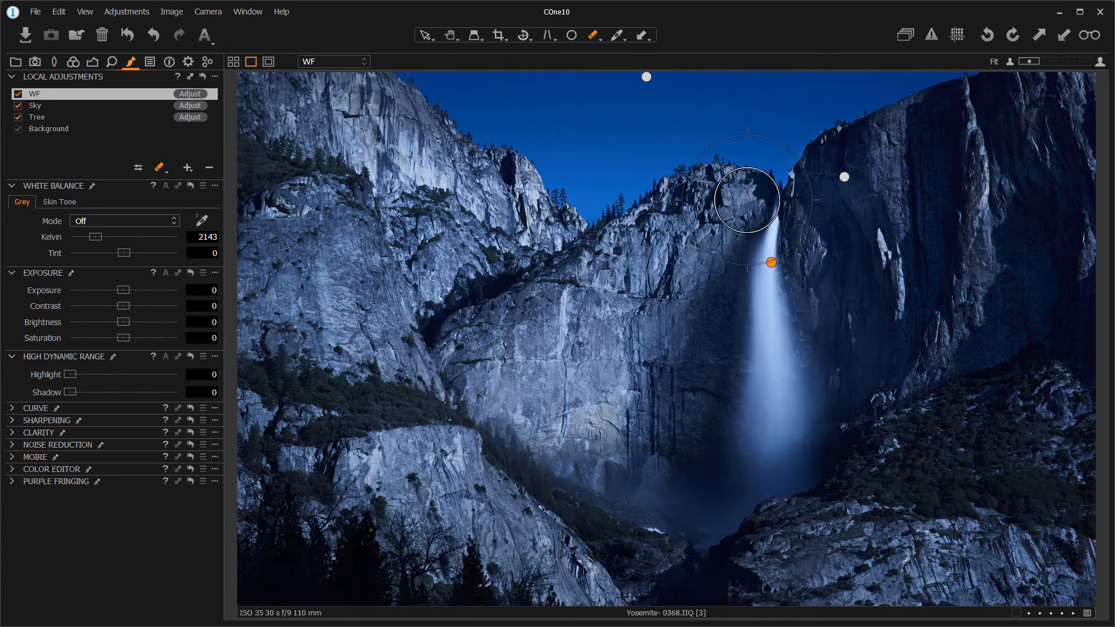
# - Erase the remaining WF mask overspill on the rock beside the waterfall and raise the WF layer's exposure to 0.74
pyautogui.moveTo(747, 201)
pyautogui.mouseDown()
pyautogui.moveTo(729, 240)
pyautogui.moveTo(718, 376)
pyautogui.moveTo(697, 423)
pyautogui.moveTo(668, 407)
pyautogui.mouseUp()
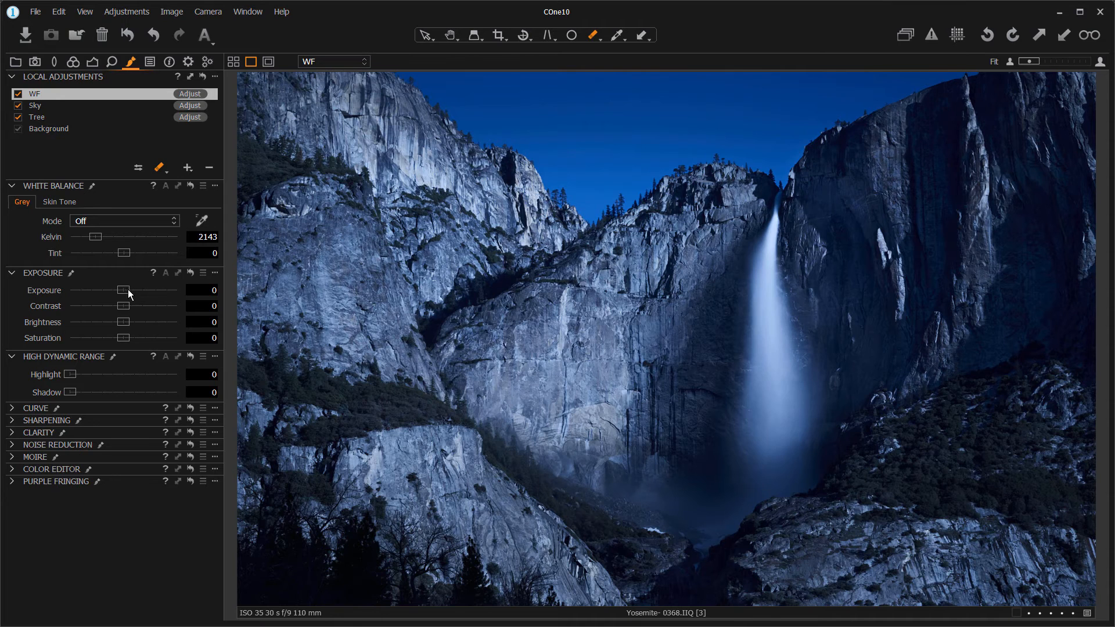
pyautogui.moveTo(127, 291)
pyautogui.mouseDown()
pyautogui.moveTo(153, 290)
pyautogui.moveTo(137, 287)
pyautogui.mouseUp()
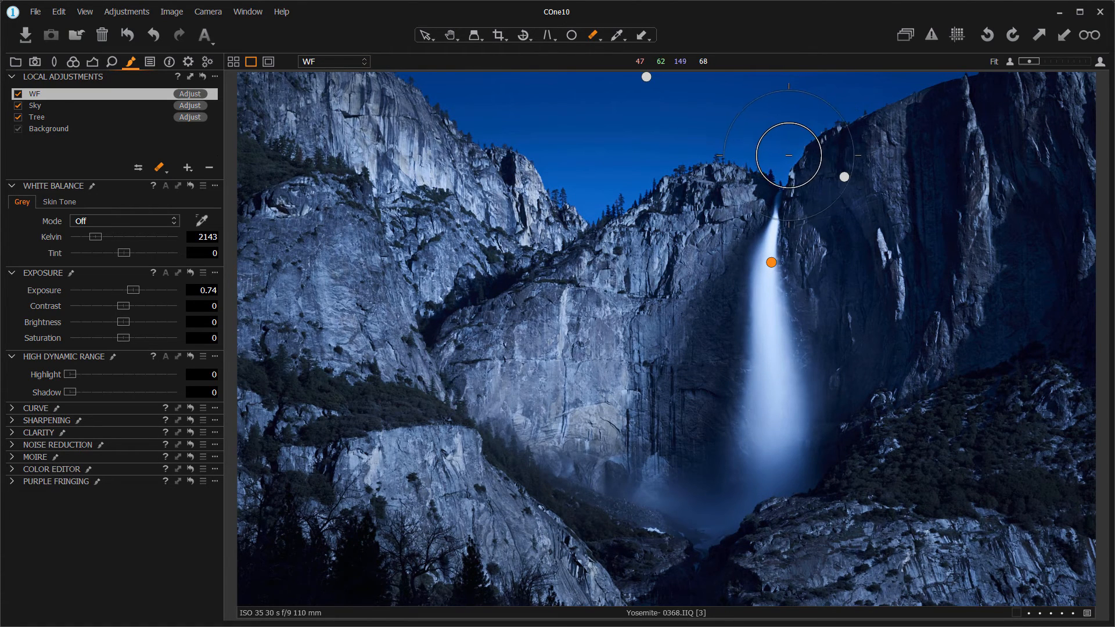
# - Enlarge the eraser brush and clean the WF mask off the cliffs on both sides of the waterfall and near its base
pyautogui.press(']')
pyautogui.press(']')
pyautogui.press(']')
pyautogui.press(']')
pyautogui.press(']')
pyautogui.press(']')
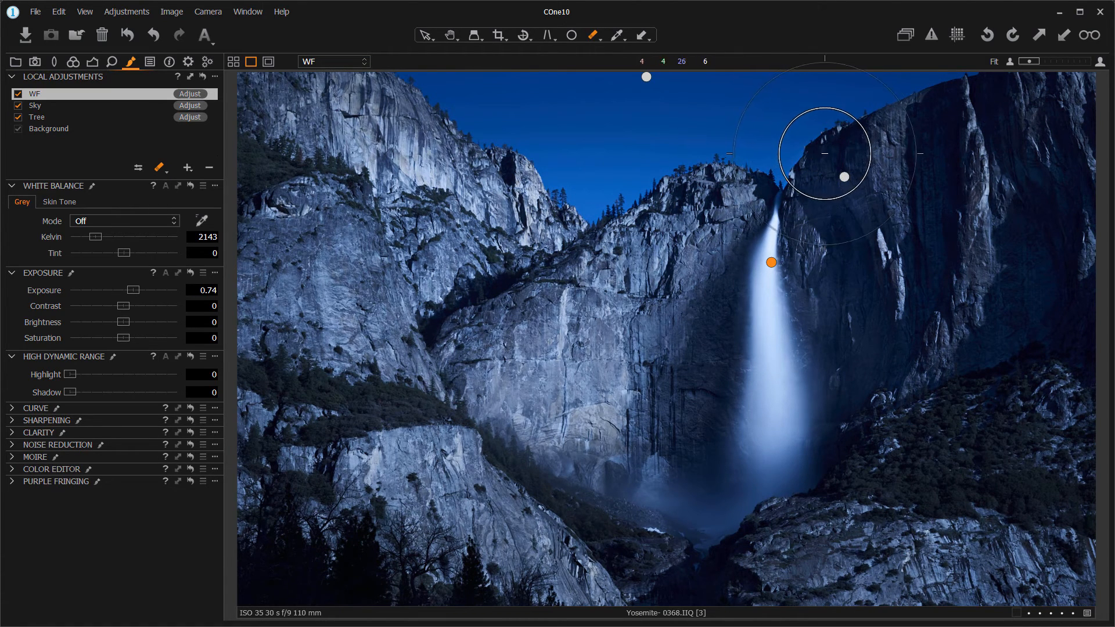
pyautogui.moveTo(841, 151)
pyautogui.mouseDown()
pyautogui.moveTo(747, 184)
pyautogui.moveTo(776, 154)
pyautogui.moveTo(719, 195)
pyautogui.moveTo(798, 147)
pyautogui.moveTo(732, 198)
pyautogui.moveTo(746, 185)
pyautogui.moveTo(760, 208)
pyautogui.moveTo(711, 265)
pyautogui.moveTo(752, 198)
pyautogui.moveTo(661, 335)
pyautogui.mouseUp()
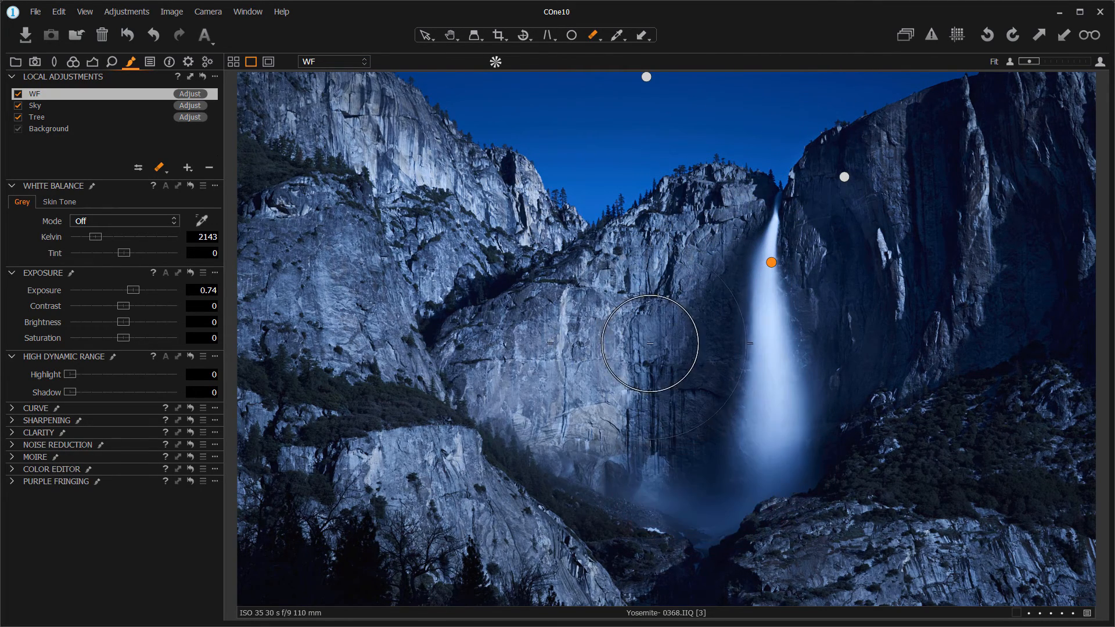
pyautogui.moveTo(650, 386)
pyautogui.mouseDown()
pyautogui.moveTo(641, 422)
pyautogui.moveTo(777, 329)
pyautogui.moveTo(733, 468)
pyautogui.mouseUp()
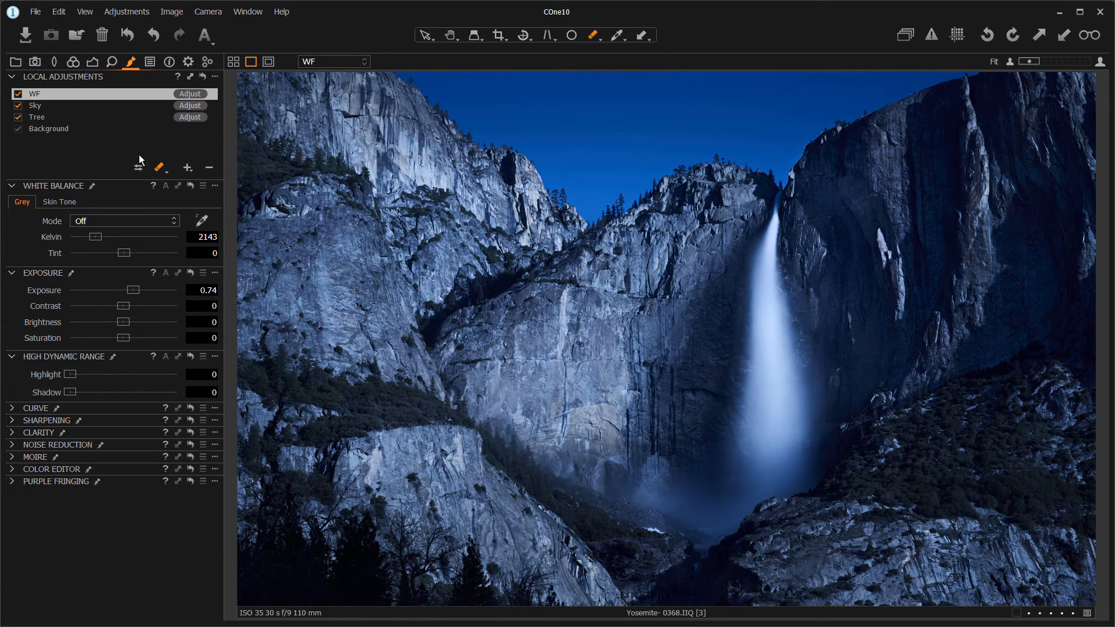
# - Add a local adjustment layer named WF2 and paint its mask over the mist at the waterfall's base
pyautogui.click(187, 168)
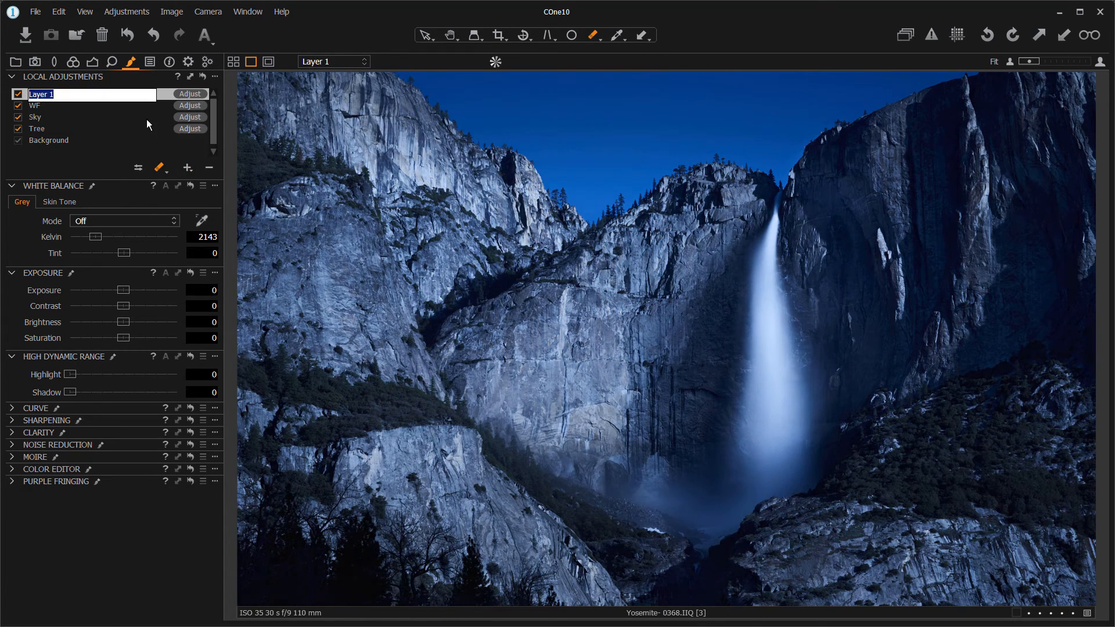
pyautogui.write('WF2')
pyautogui.press('Return')
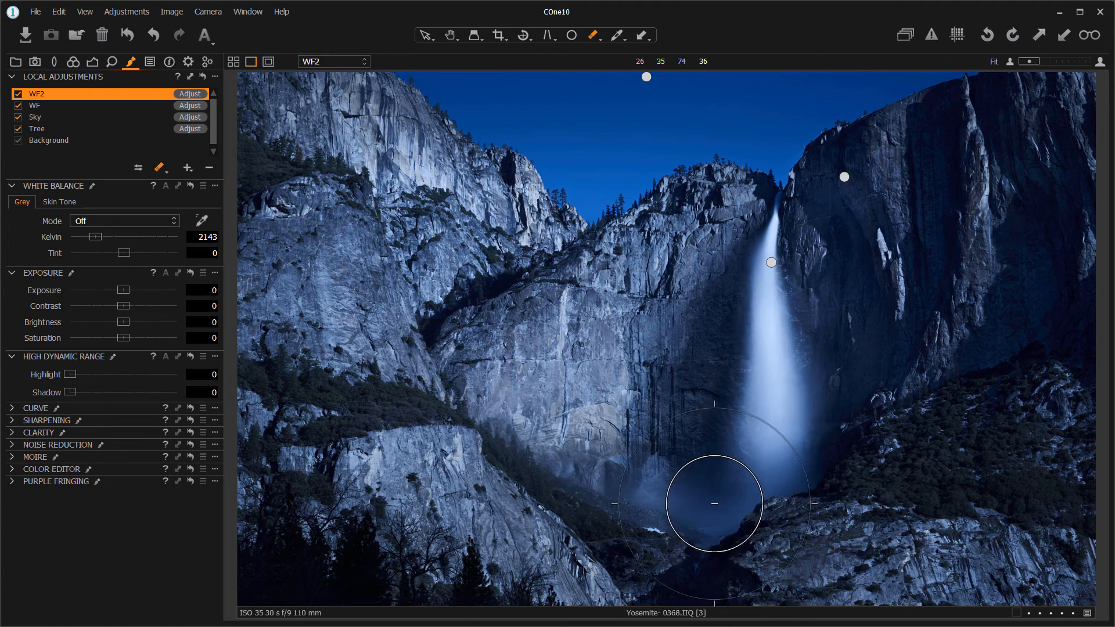
pyautogui.moveTo(685, 503)
pyautogui.mouseDown()
pyautogui.moveTo(776, 475)
pyautogui.moveTo(703, 509)
pyautogui.moveTo(650, 482)
pyautogui.moveTo(712, 509)
pyautogui.moveTo(662, 504)
pyautogui.mouseUp()
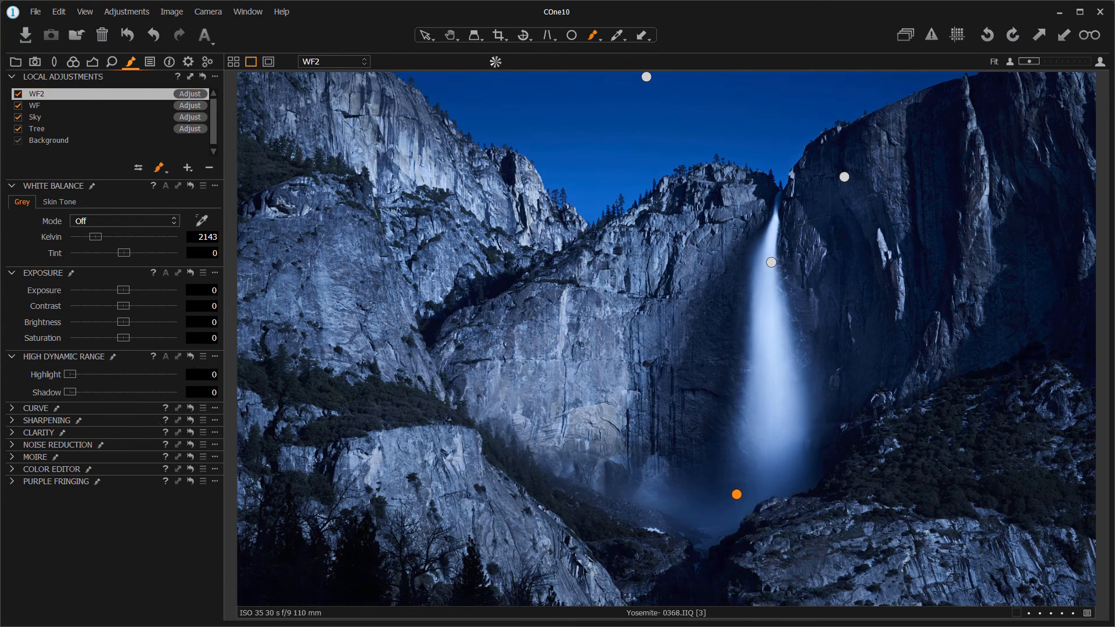
# - Set the WF2 layer's exposure to 1.04 and contrast to -29, and erase its mask from the falling water and adjacent cliff
pyautogui.moveTo(127, 290)
pyautogui.mouseDown()
pyautogui.moveTo(118, 306)
pyautogui.moveTo(92, 306)
pyautogui.moveTo(133, 290)
pyautogui.mouseUp()
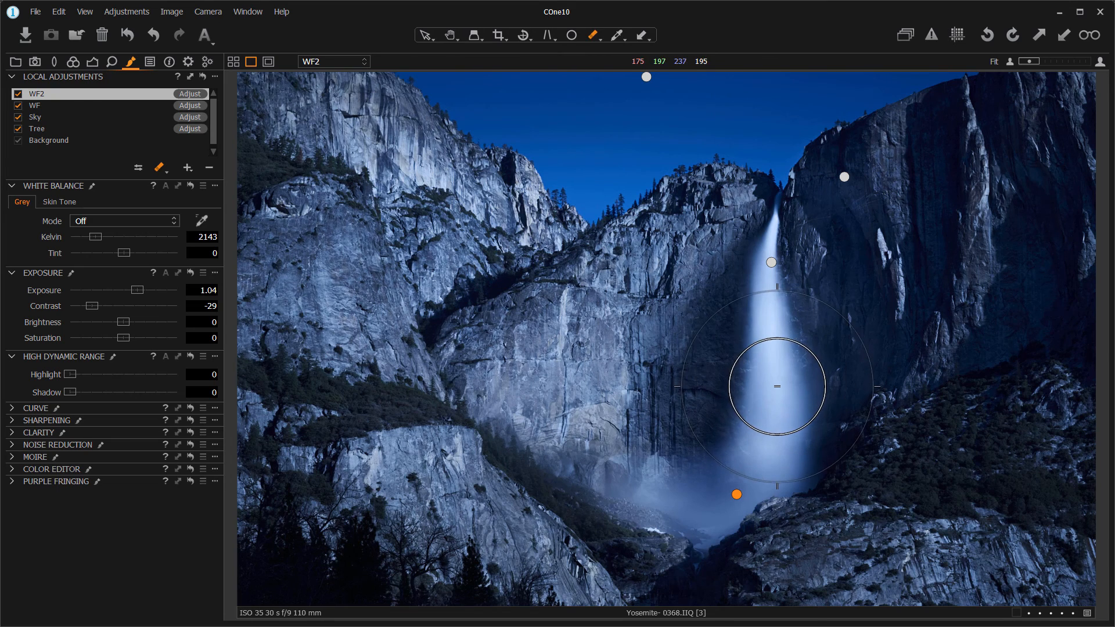
pyautogui.moveTo(777, 388)
pyautogui.mouseDown()
pyautogui.moveTo(764, 423)
pyautogui.moveTo(781, 384)
pyautogui.moveTo(845, 334)
pyautogui.mouseUp()
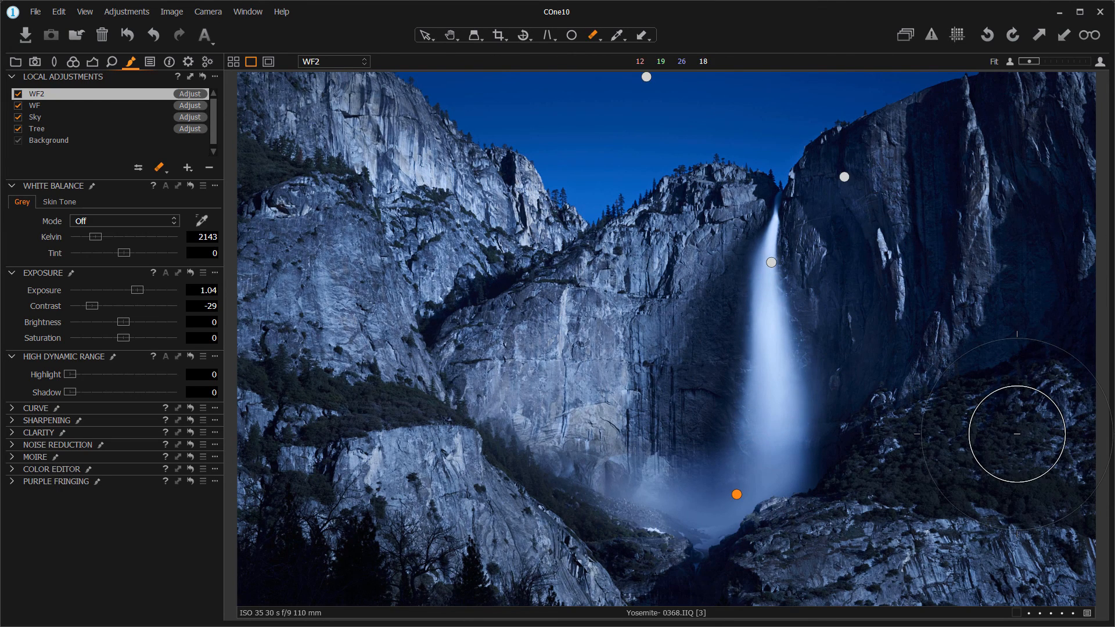